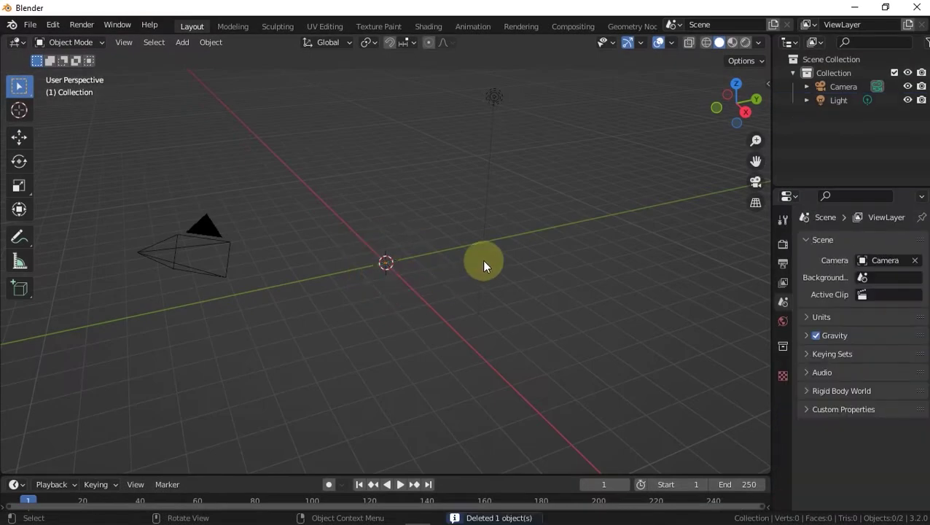
Step: Import G8F.fbx from the DAZ Blender folder with the Rig GNS add-on's Import GNS figure
key("n")
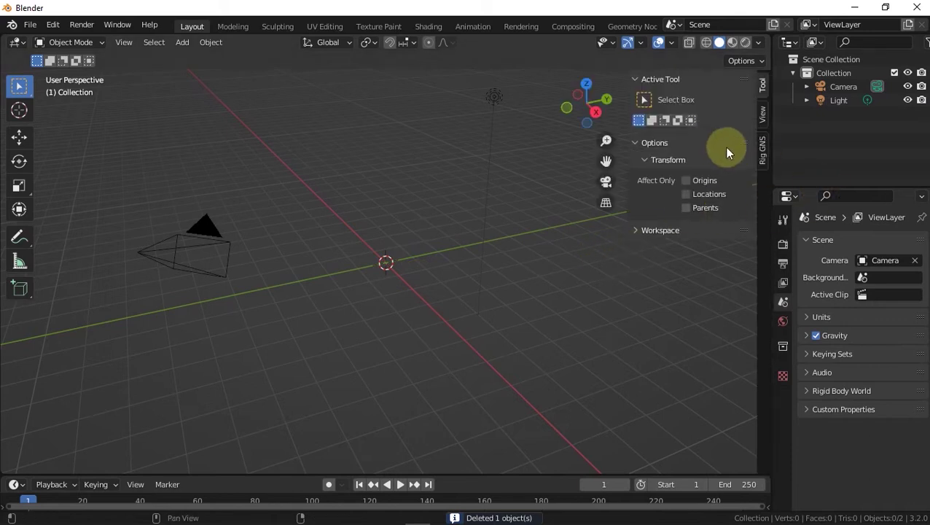
left_click(758, 153)
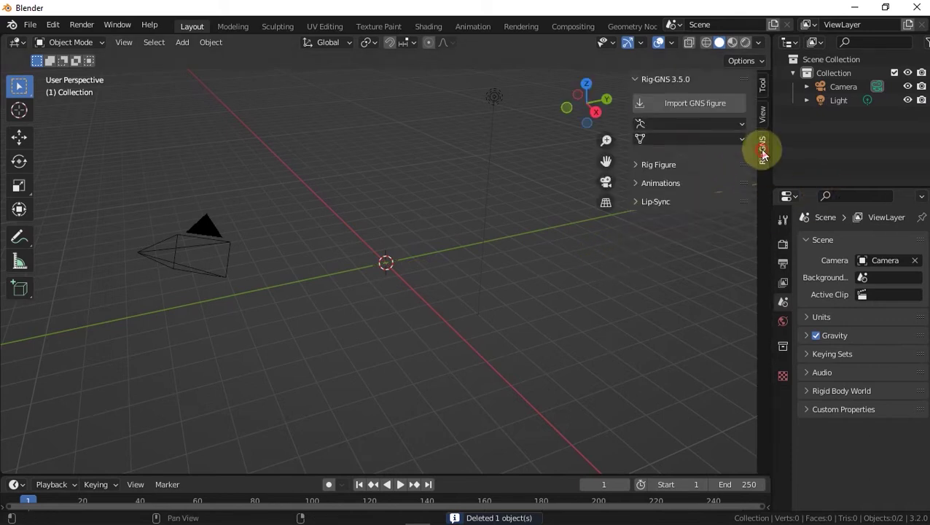
left_click(698, 113)
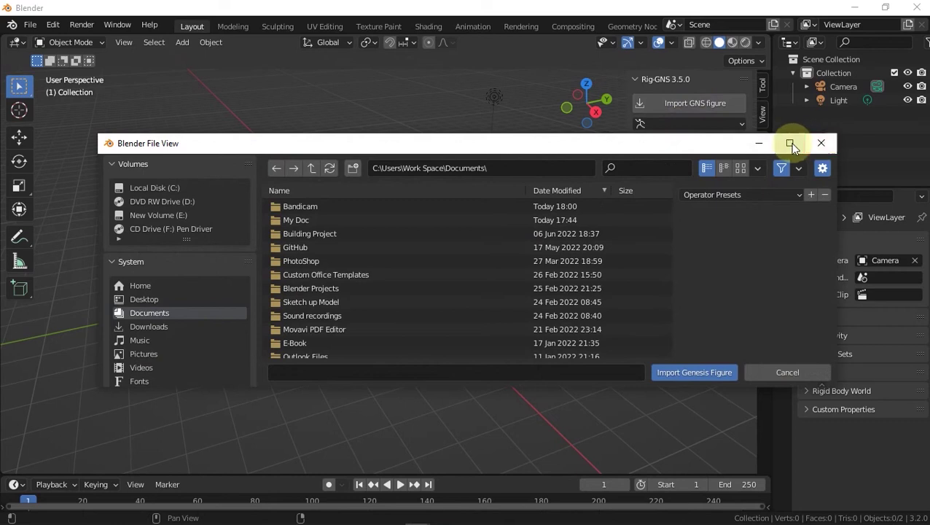
scroll(178, 279, "down", 8)
left_click(166, 332)
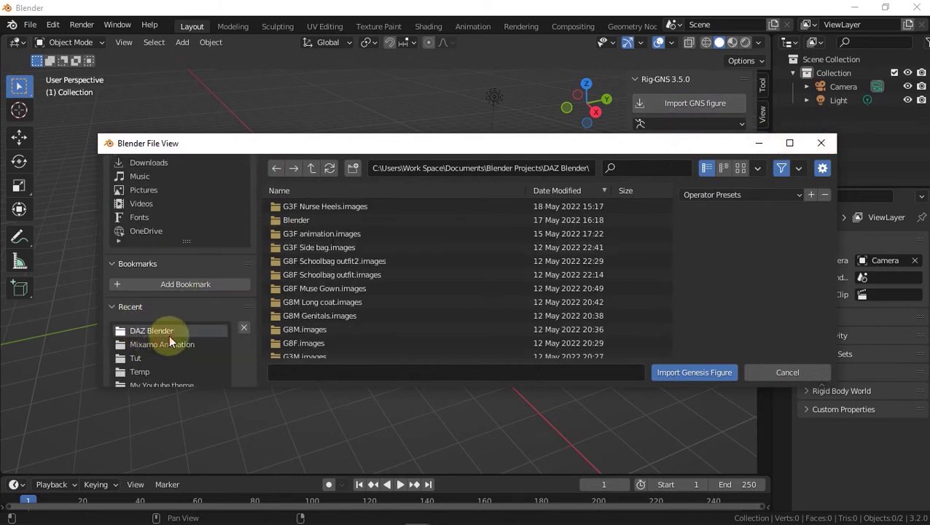
scroll(399, 305, "down", 5)
left_click(301, 310)
double_click(301, 310)
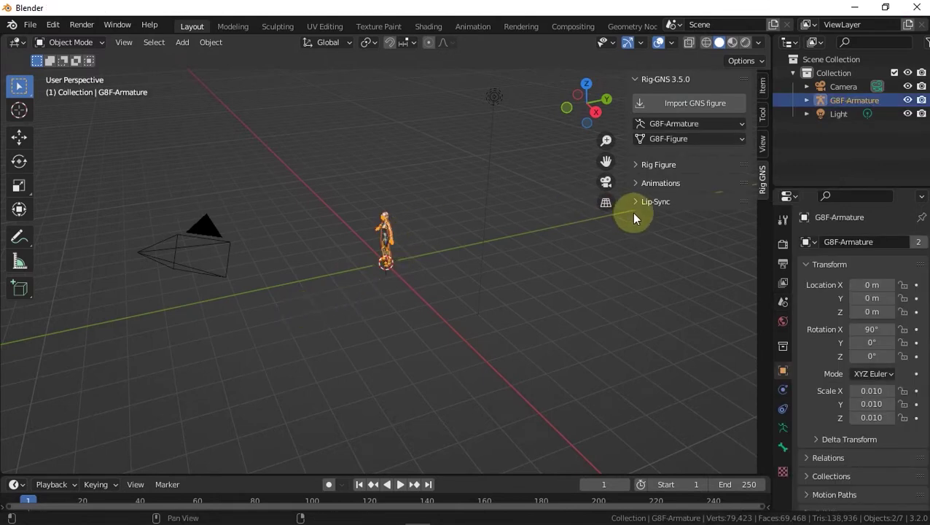
Step: Add a metarig, match it to the figure's body, and generate the G8F-rig to drive the mesh
key("KP_Decimal")
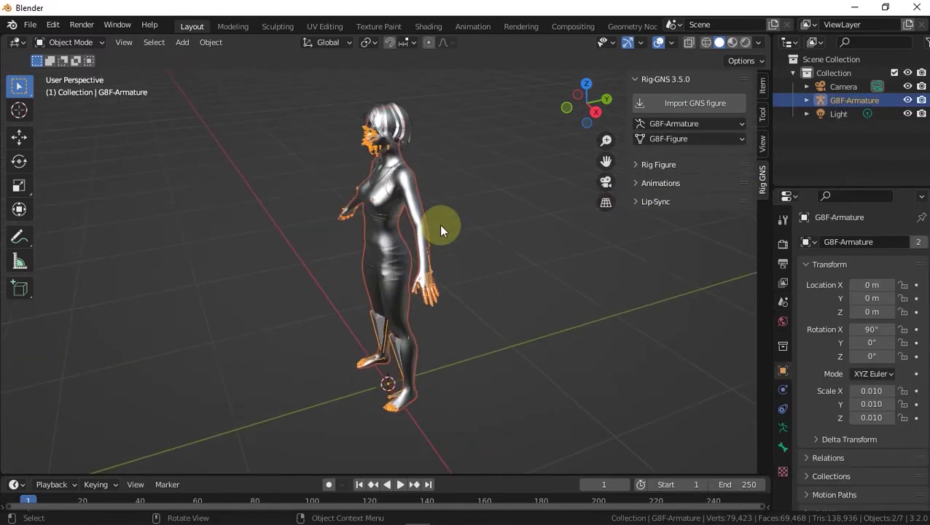
middle_click_drag(446, 253, 589, 200)
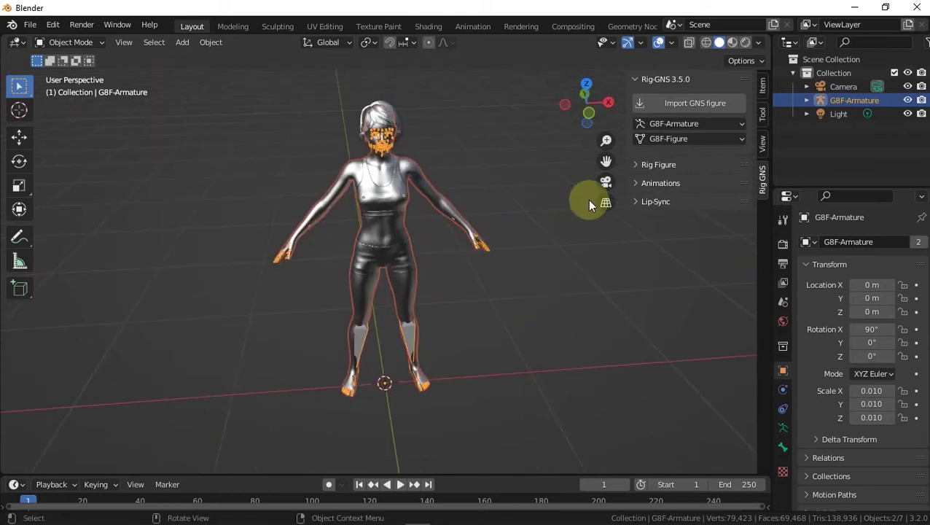
left_click(656, 164)
left_click(662, 202)
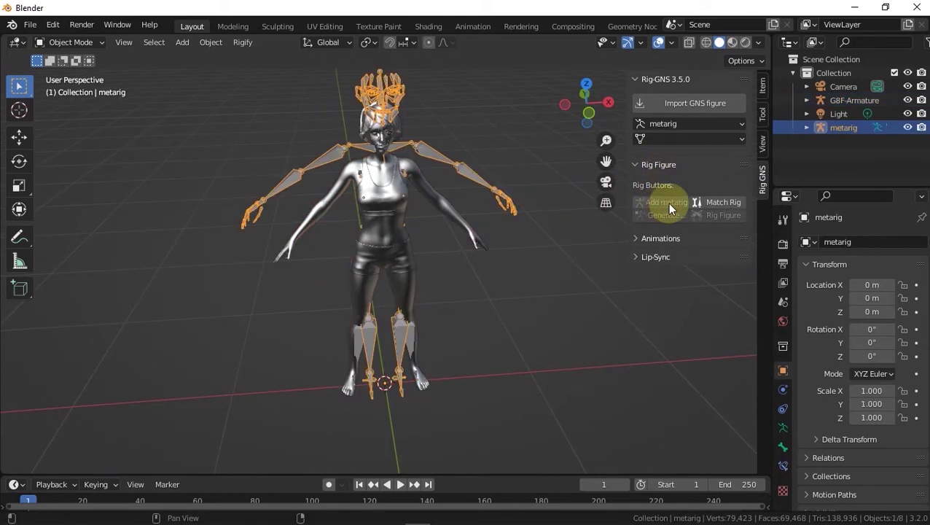
left_click(715, 207)
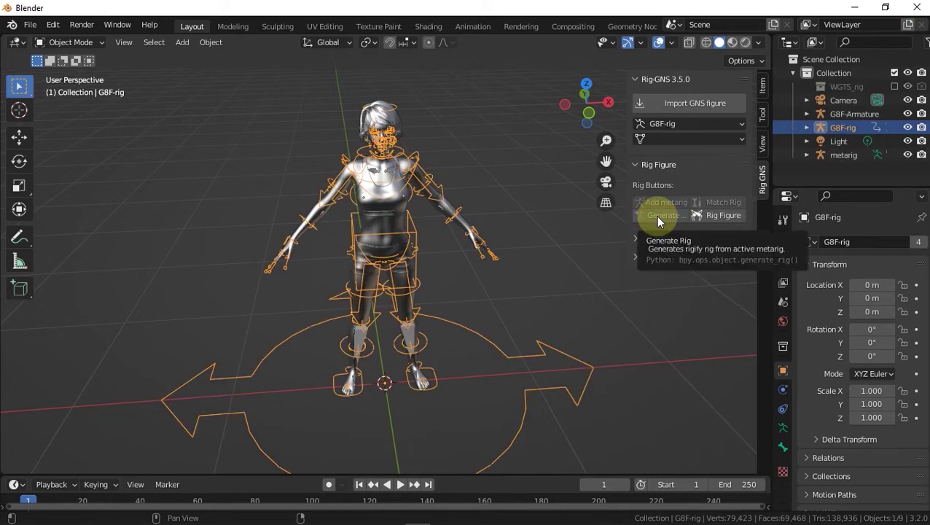
left_click(715, 216)
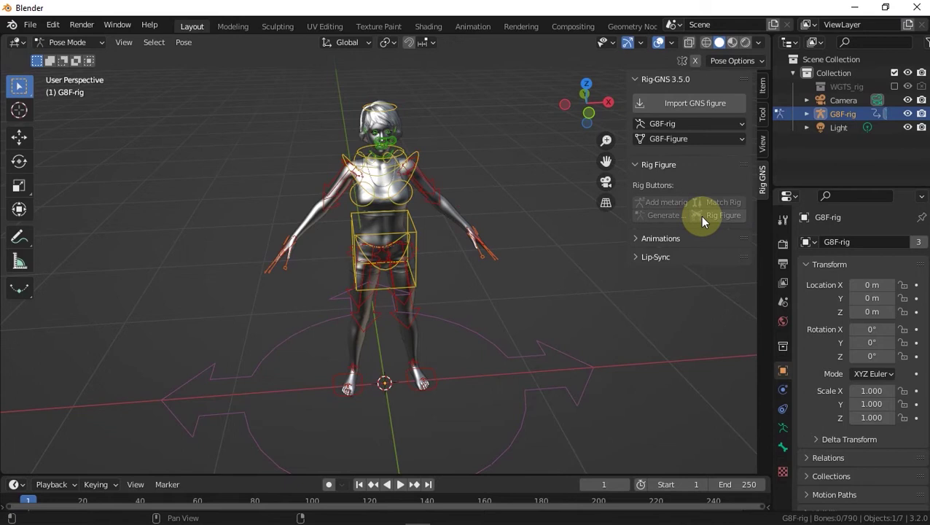
left_click(652, 241)
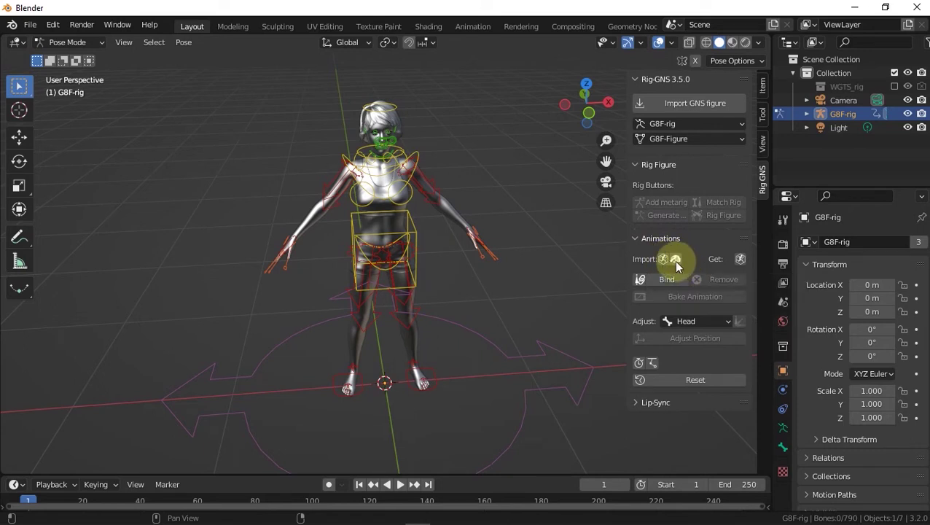
Step: Import G3F Walk Animation.bvh from the DAZ Blender folder and preview its playback
left_click(674, 260)
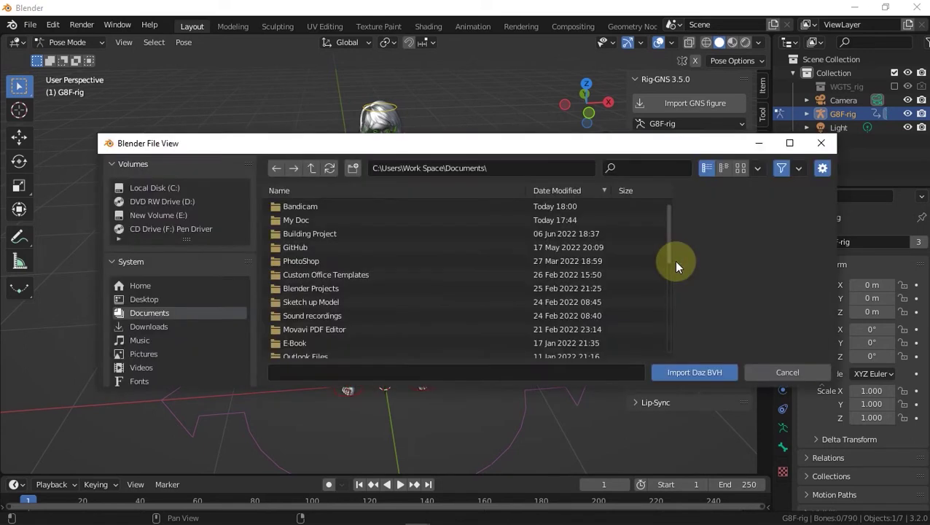
scroll(124, 301, "down", 5)
scroll(129, 363, "down", 3)
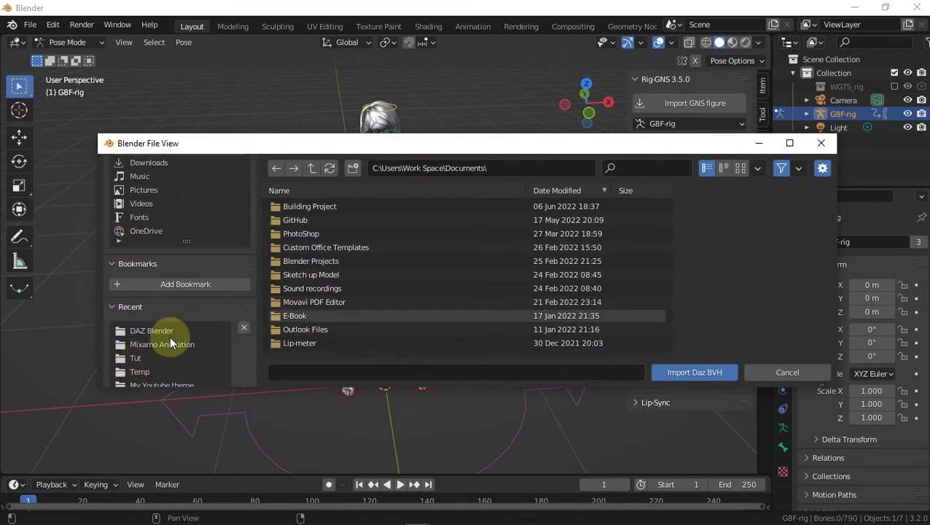
left_click(175, 332)
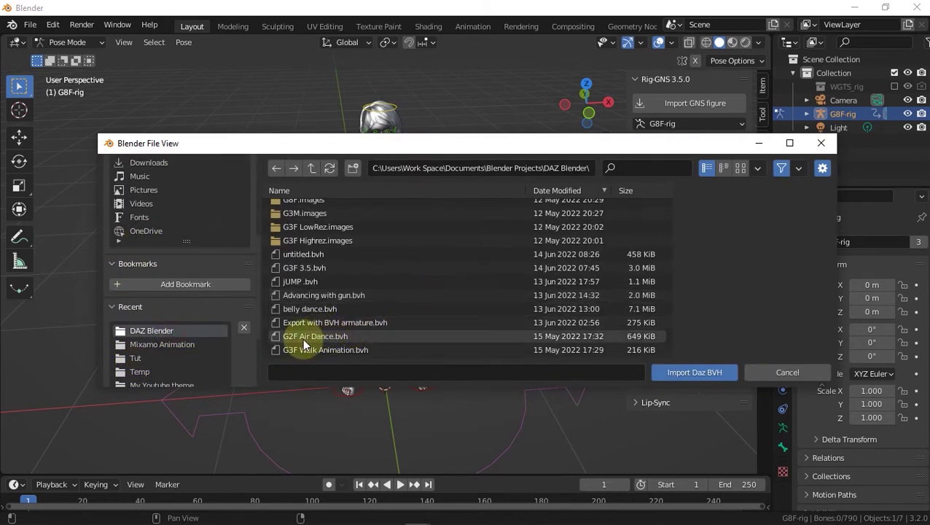
left_click(315, 351)
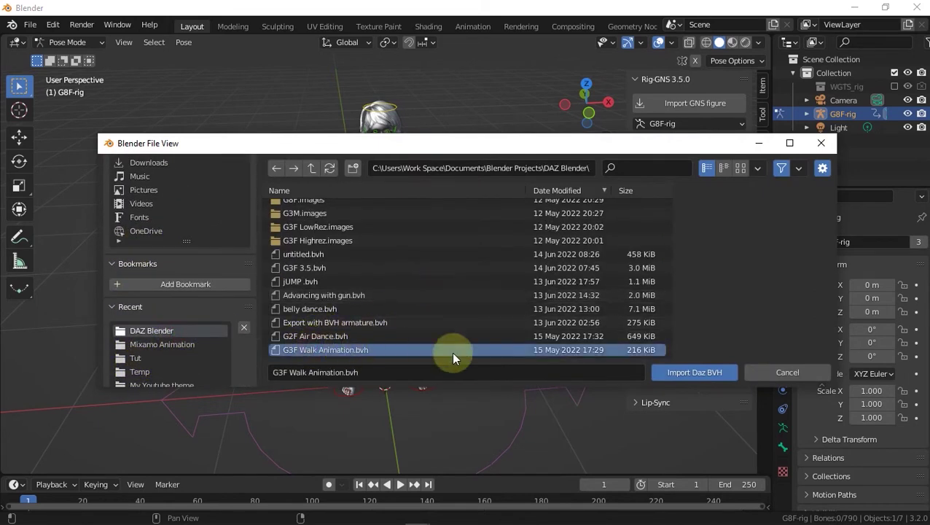
left_click(707, 372)
middle_click_drag(458, 279, 374, 212)
key("space")
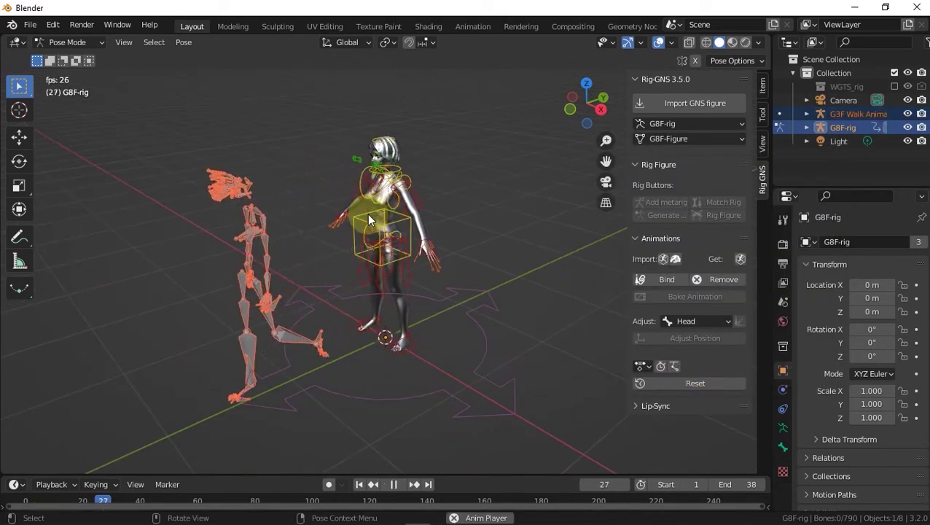
key("space")
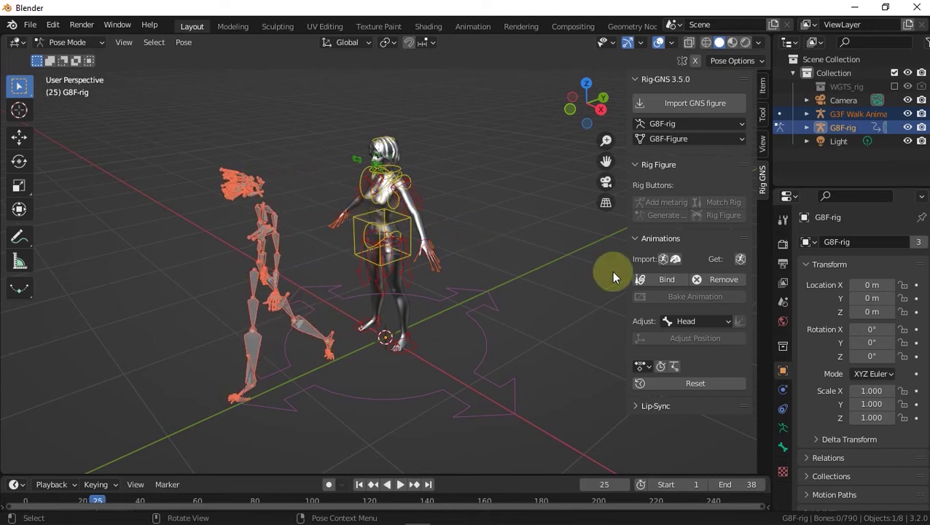
Step: Bind the walk animation to the G8F-rig and play it back
left_click(656, 280)
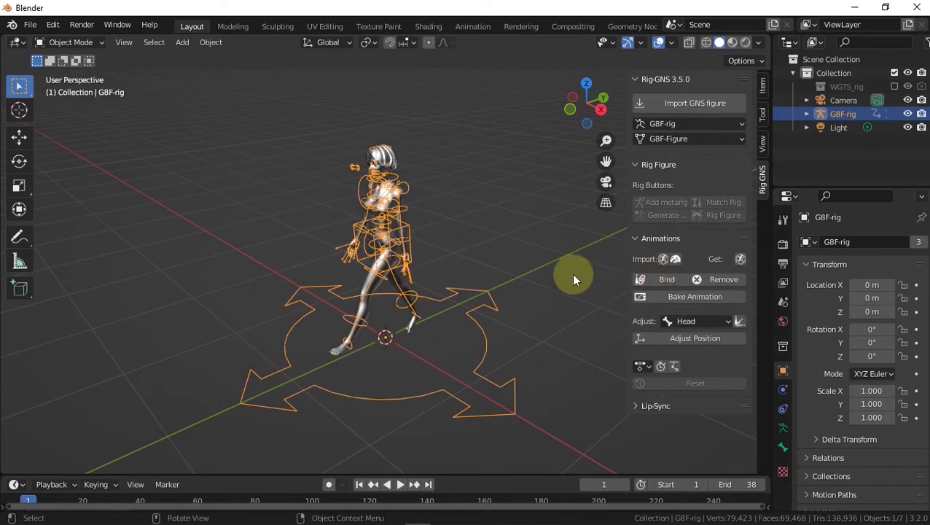
key("space")
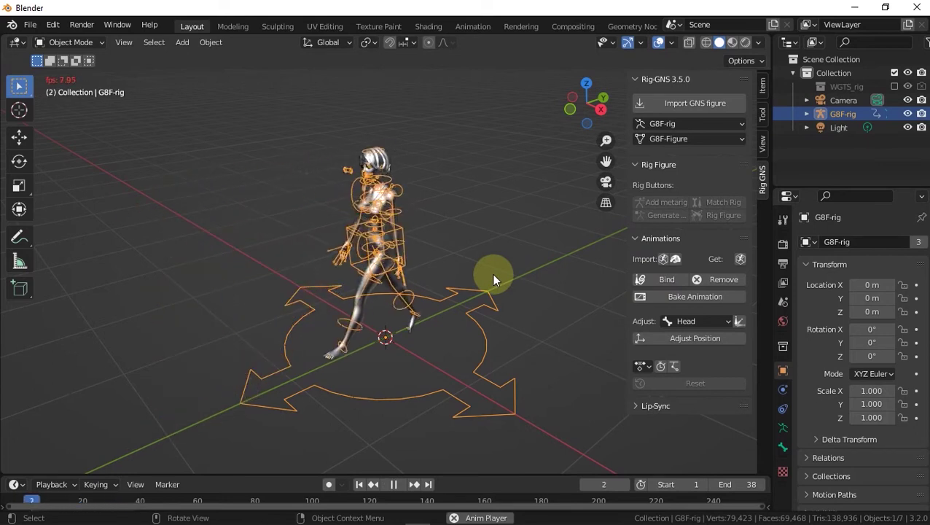
key("space")
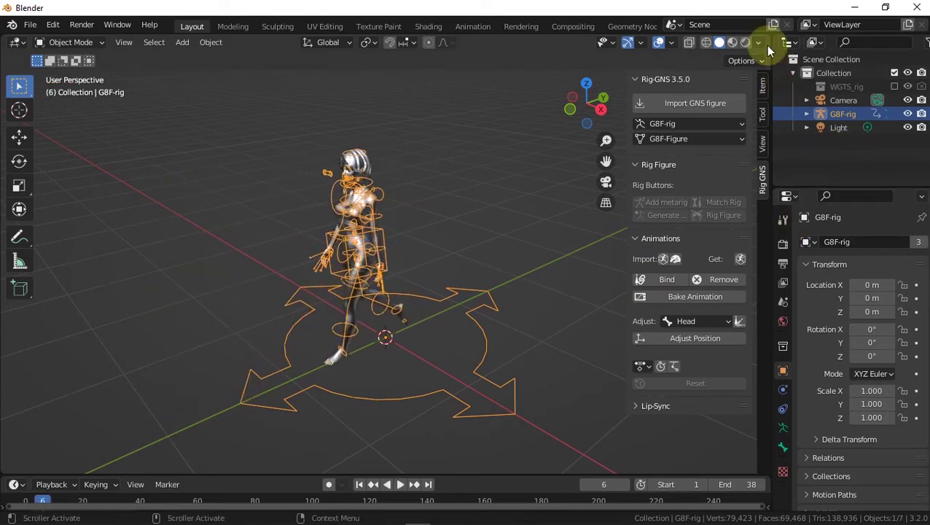
Step: Set viewport shading to MatCap lighting with texture colour
left_click(760, 42)
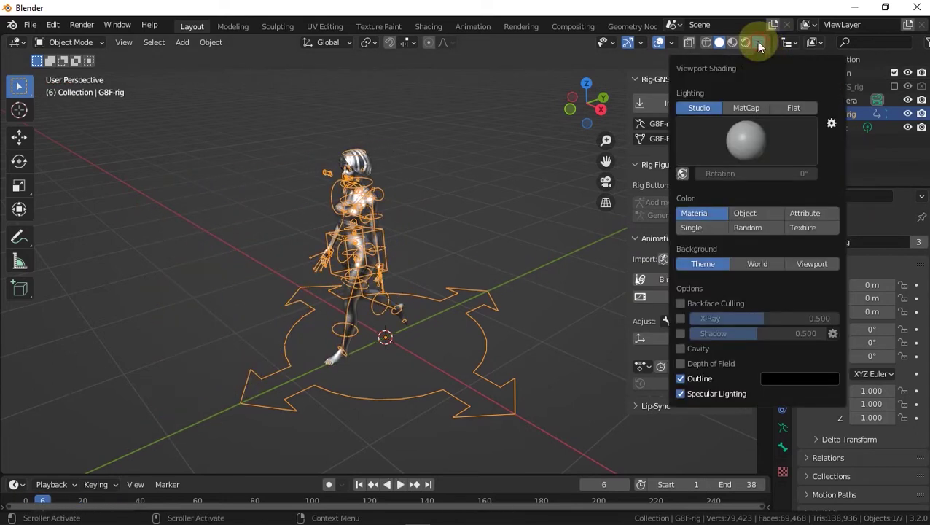
left_click(747, 108)
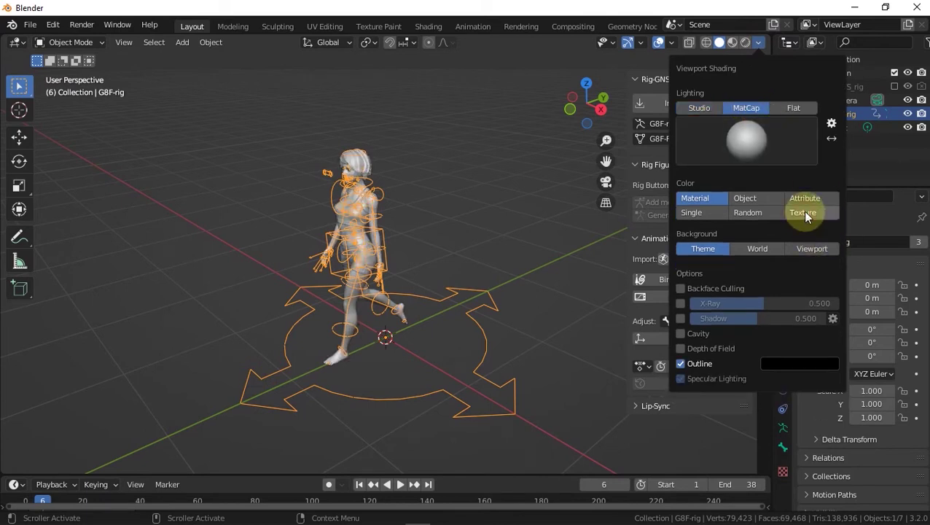
left_click(805, 213)
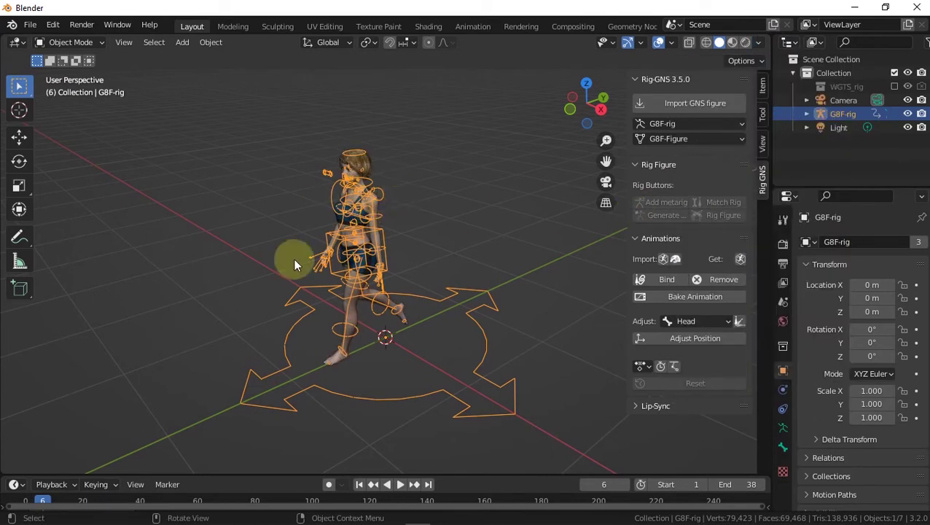
Step: Rewind the animation to frame 1 and make the timeline area taller
scroll(330, 246, "up", 1)
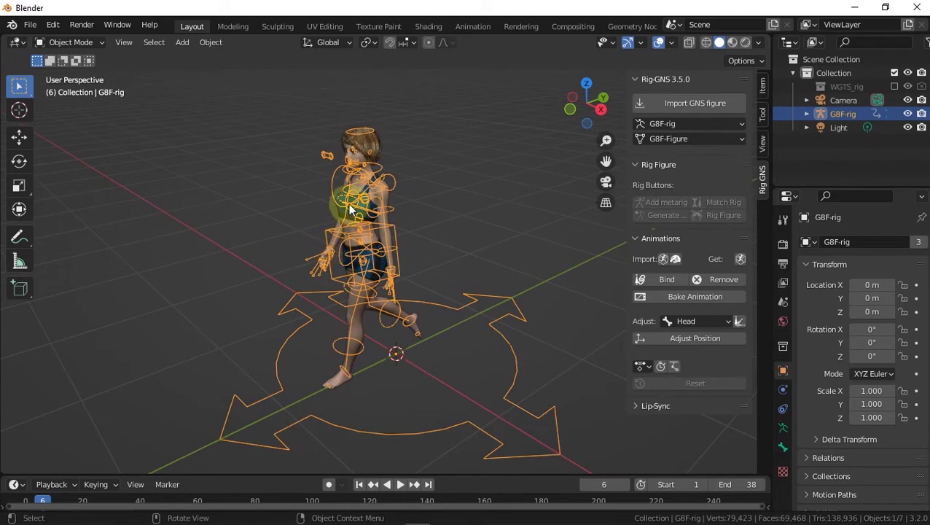
key("shift+Left")
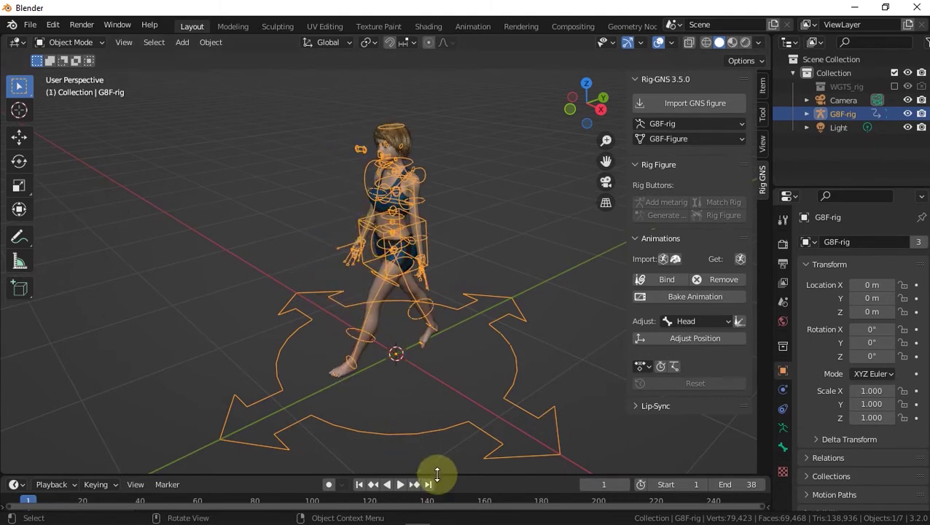
left_click_drag(432, 475, 430, 434)
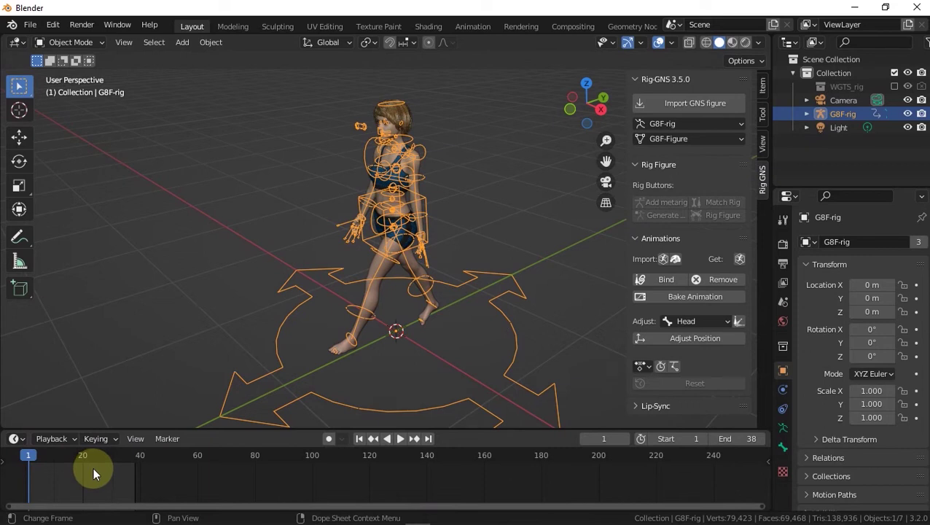
Step: Bake the walk into keyframes on the G8F-rig and preview the result
left_click(677, 297)
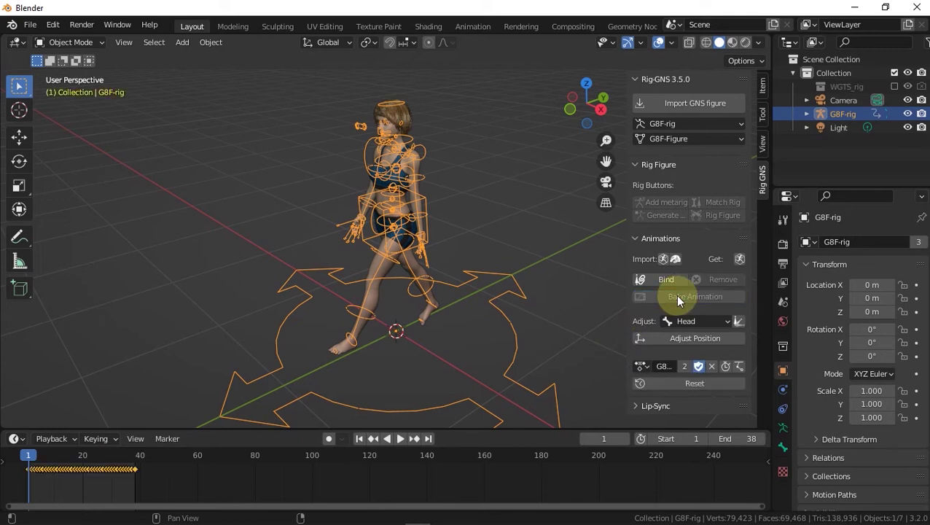
key("space")
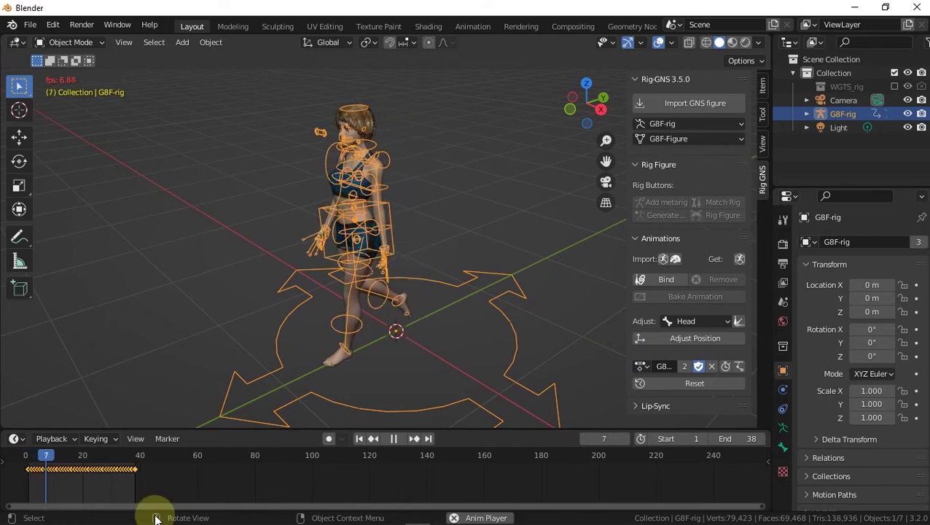
key("space")
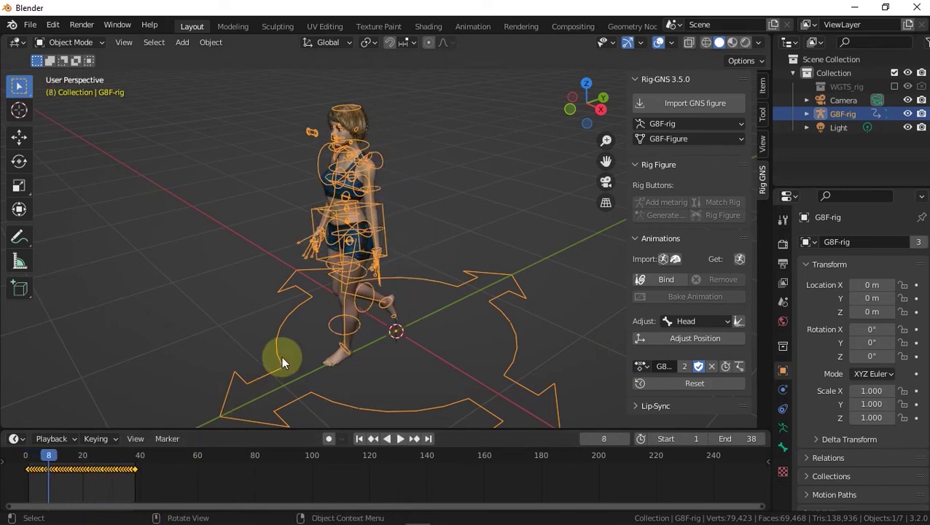
Step: Select all bones in Pose Mode, shift the baked keys to start at frame 10, and reset to rest pose
key("ctrl+Tab")
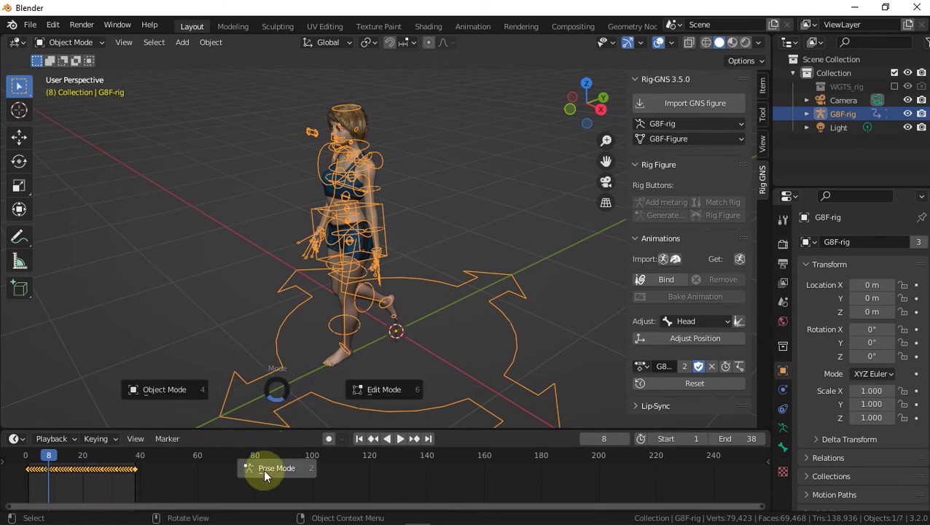
left_click(263, 469)
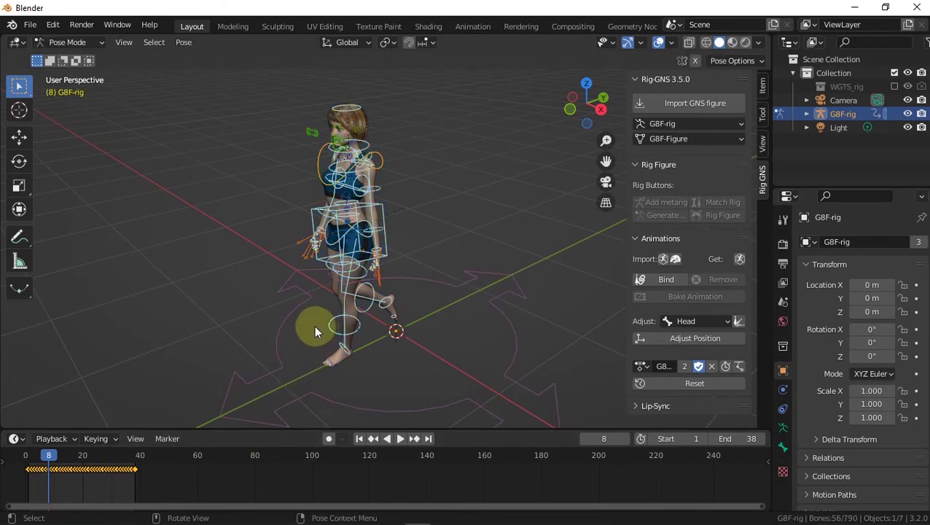
key("a")
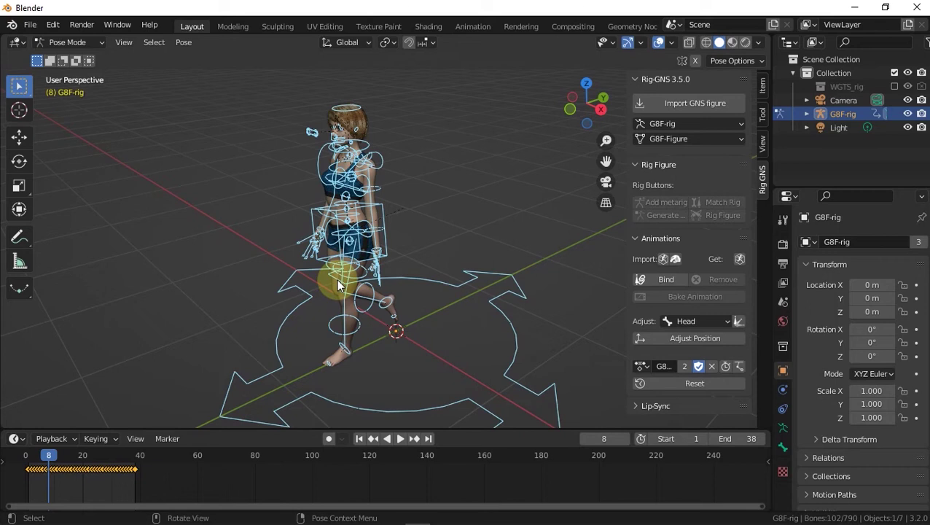
left_click(360, 439)
scroll(33, 490, "up", 3)
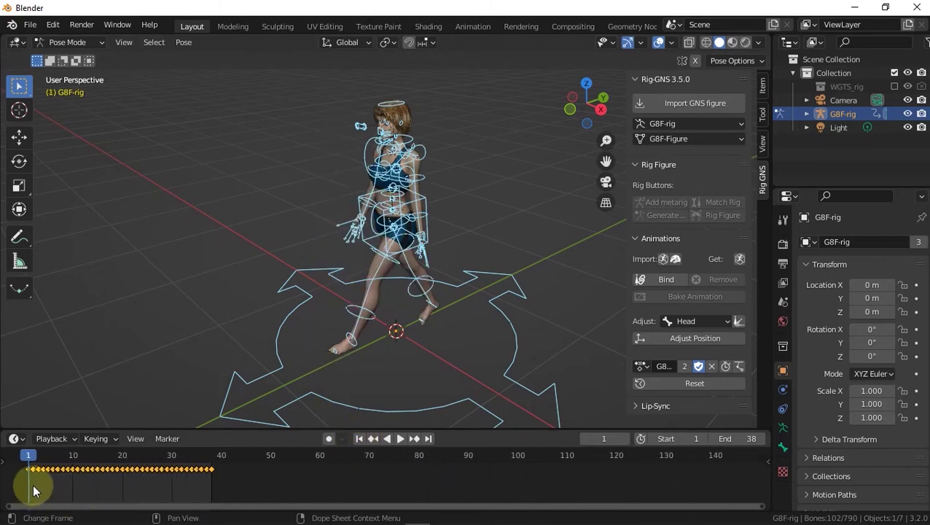
scroll(32, 490, "up", 3)
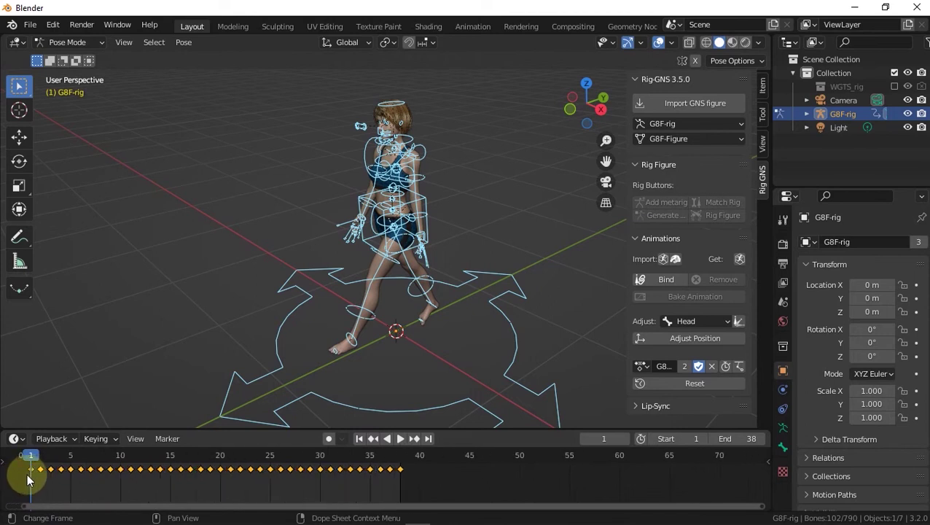
scroll(27, 474, "up", 4)
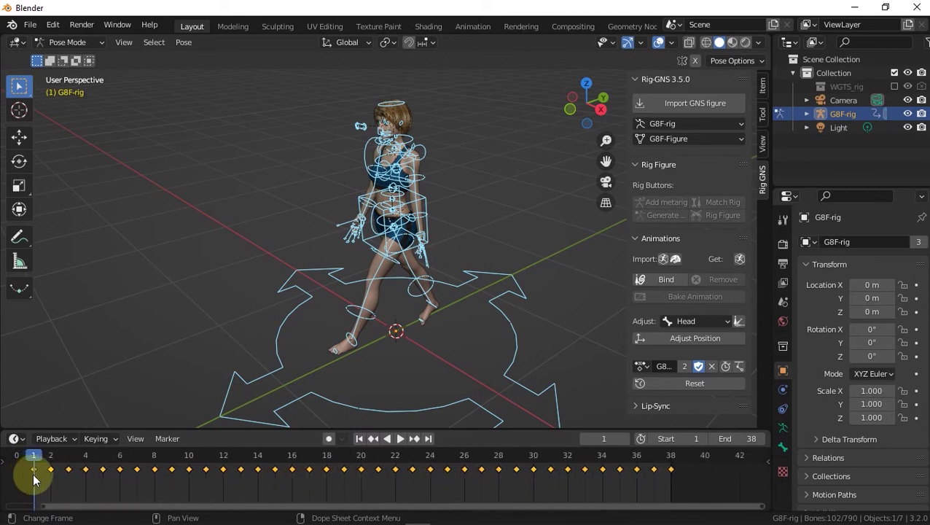
left_click(32, 469)
left_click_drag(32, 469, 190, 475)
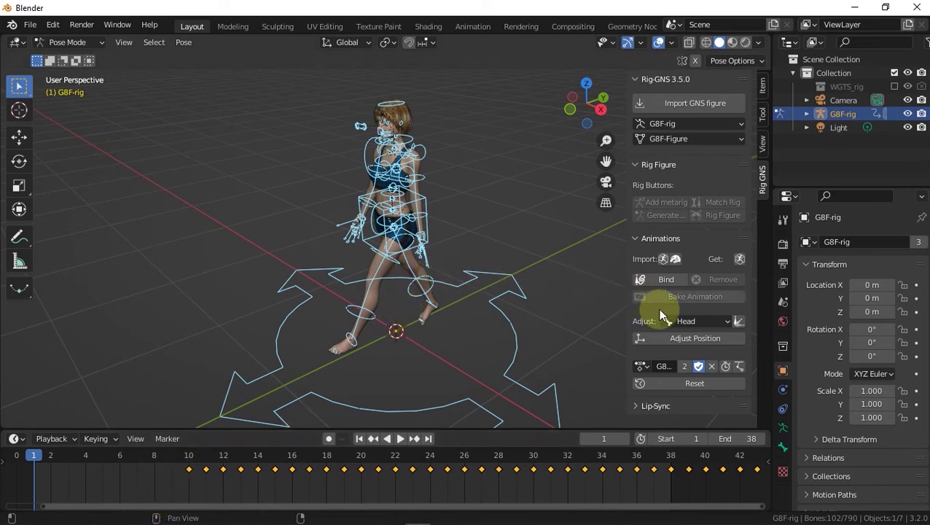
left_click(704, 384)
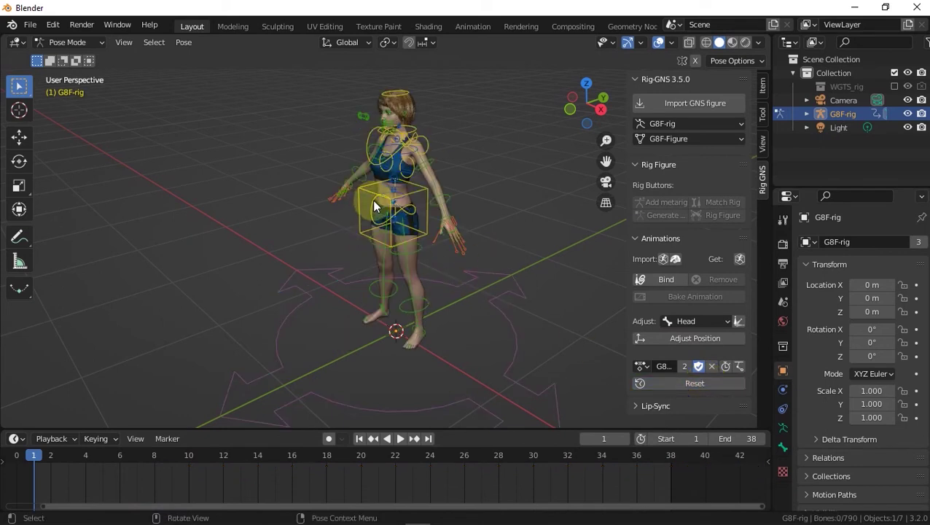
Step: Key Location & Rotation on all bones of the rest pose at frame 1
key("a")
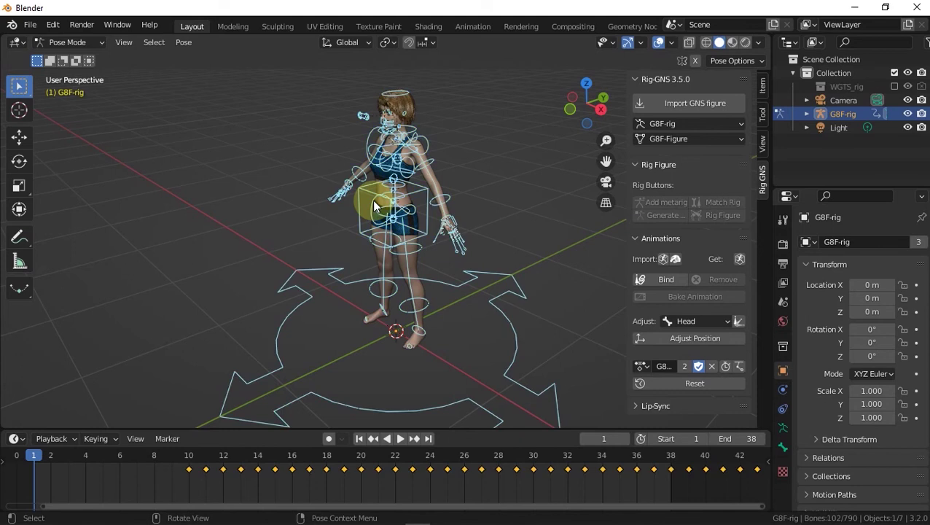
key("i")
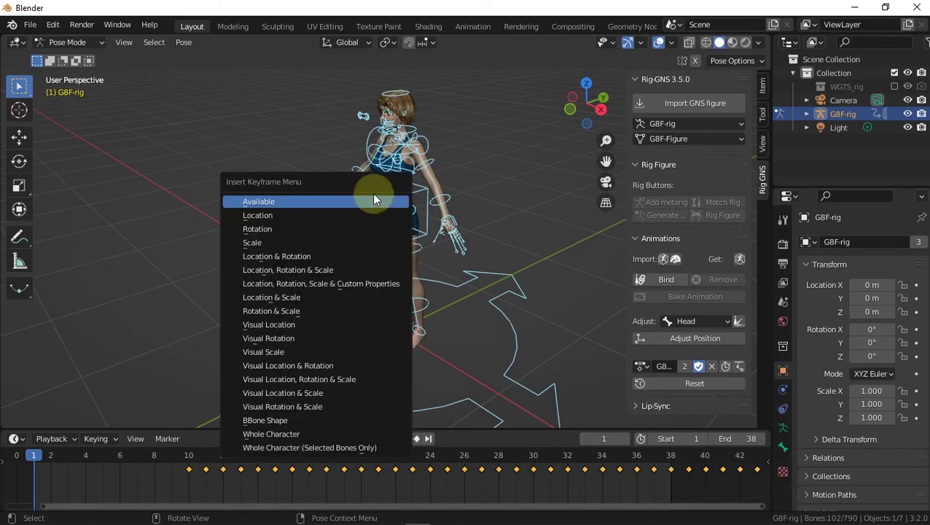
left_click(287, 256)
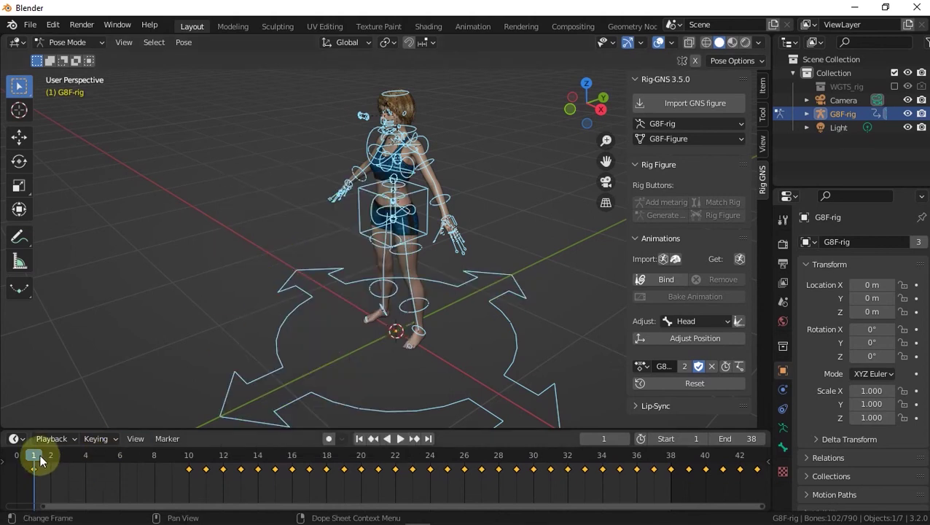
left_click_drag(36, 459, 189, 463)
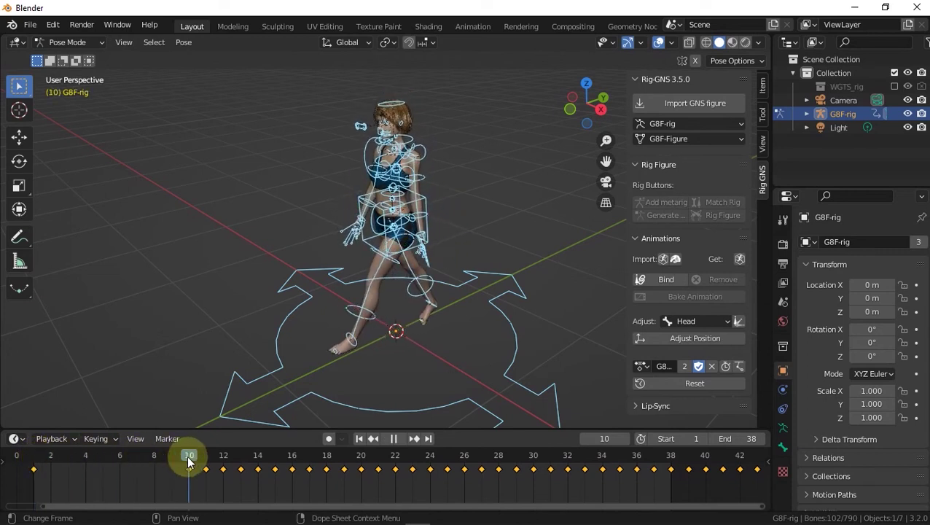
Step: Set the frame range end to 47 with the Rig-GNS clock icon and play the walk from the front
key("space")
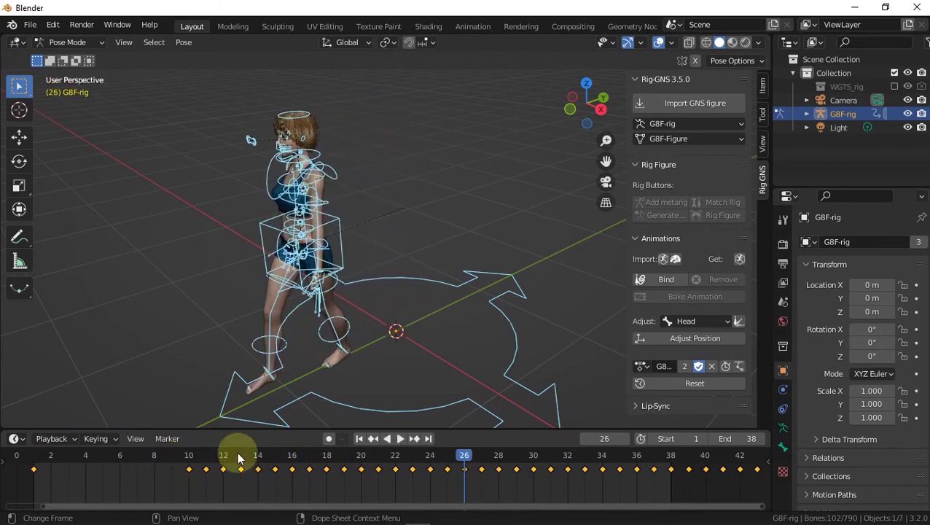
scroll(675, 463, "down", 2)
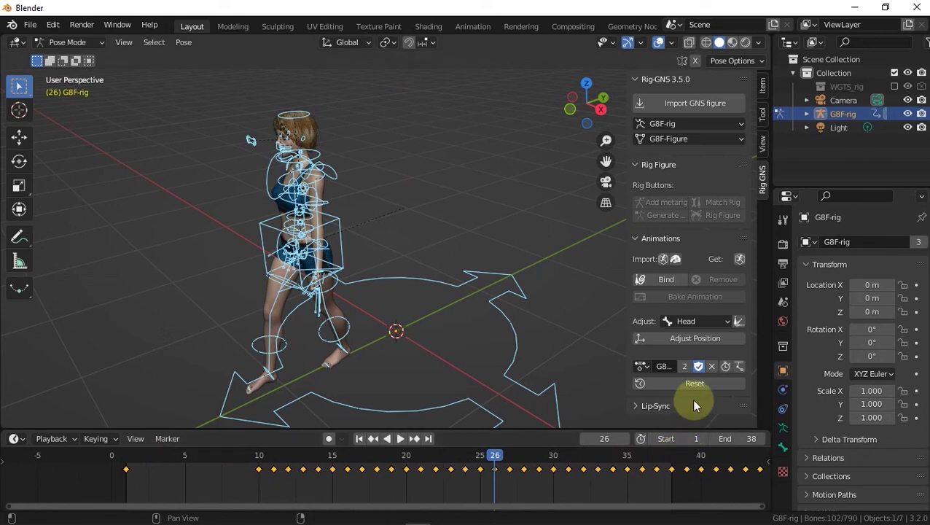
left_click(727, 369)
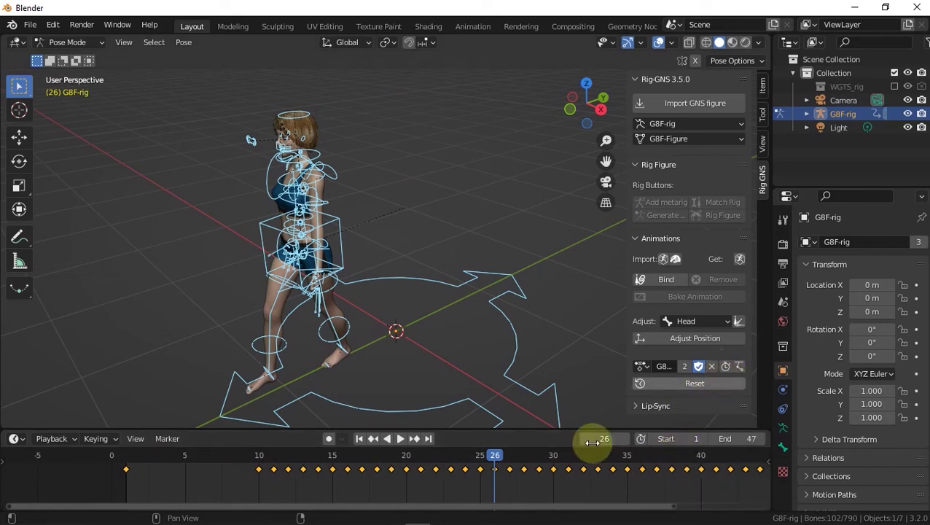
scroll(219, 468, "down", 4)
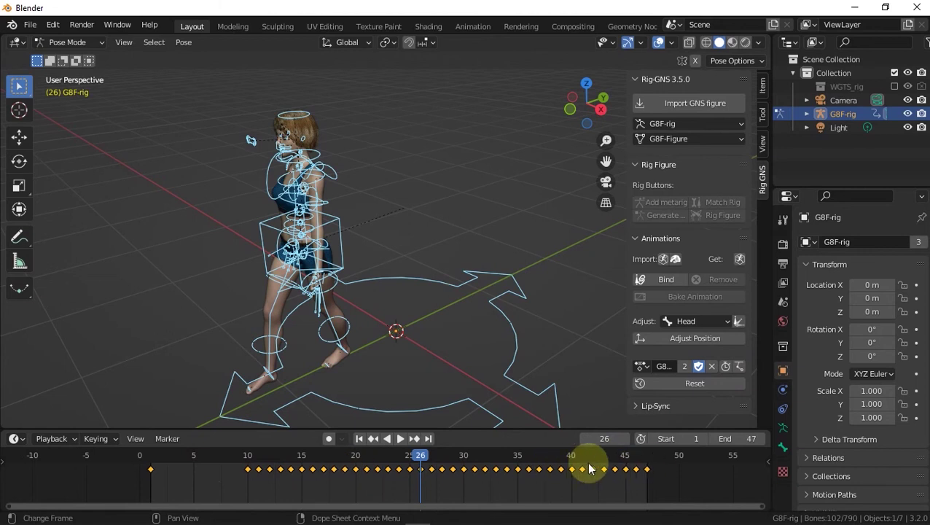
key("space")
scroll(317, 208, "down", 1)
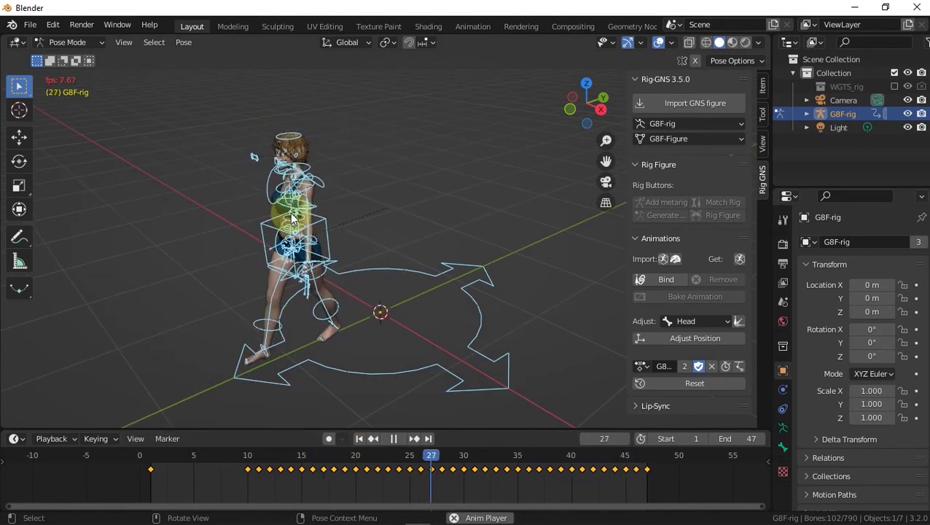
key("KP_1")
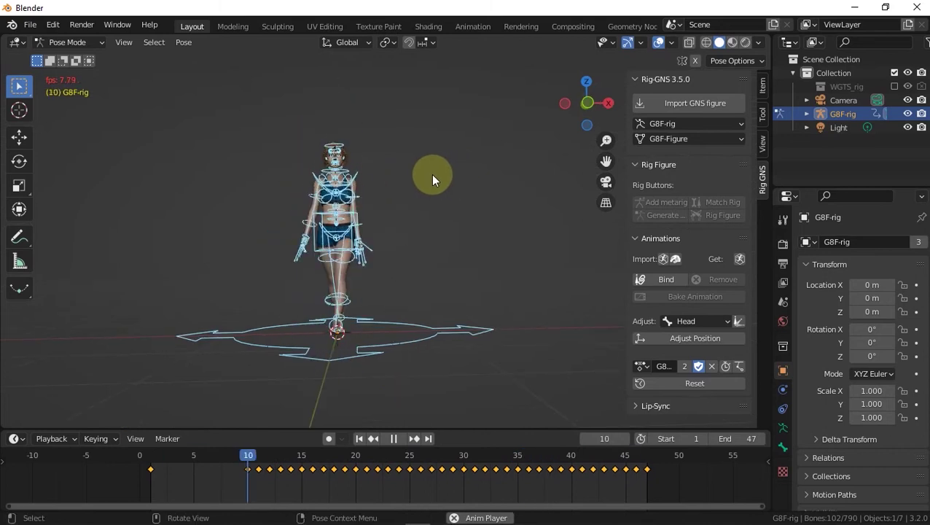